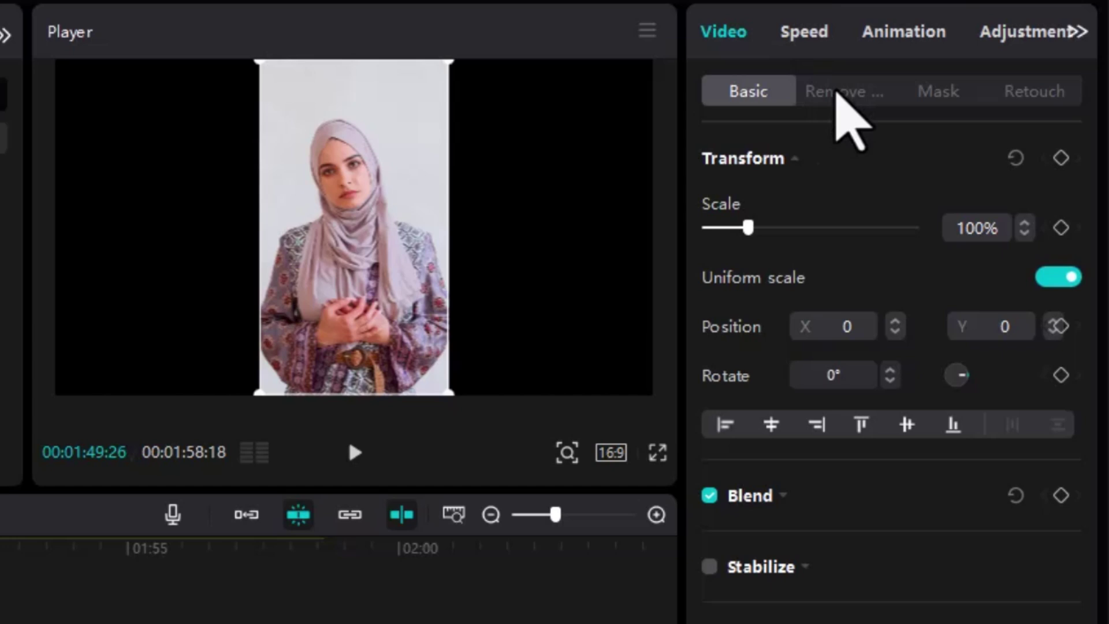
- Remove the background of the woman clip with Auto removal, enable Stroke and choose an outline style for the cutout
click(915, 97)
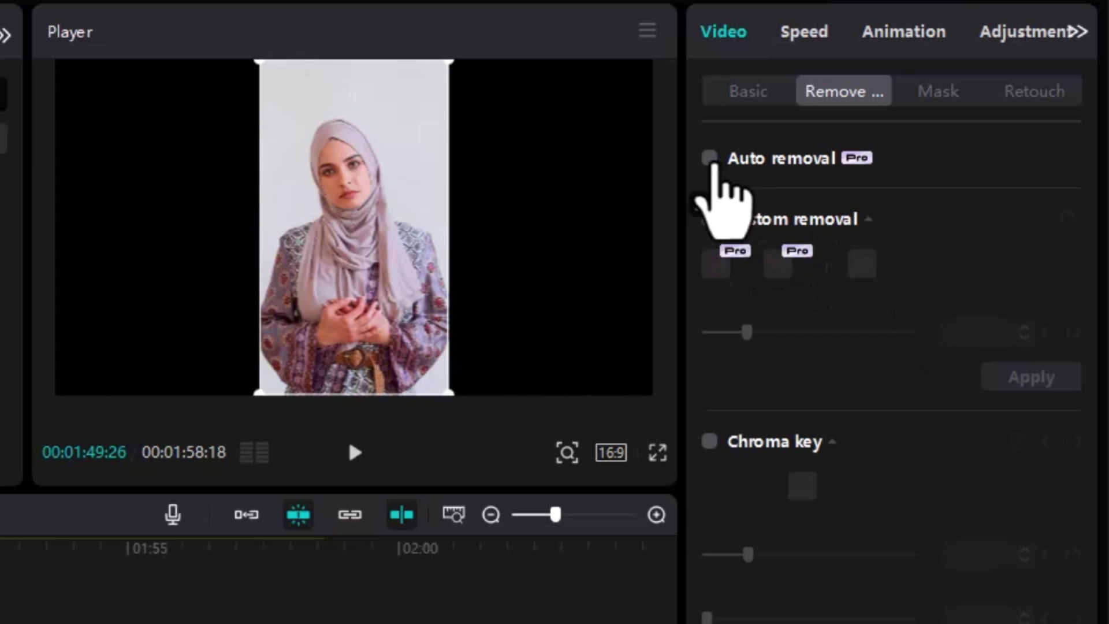
click(709, 158)
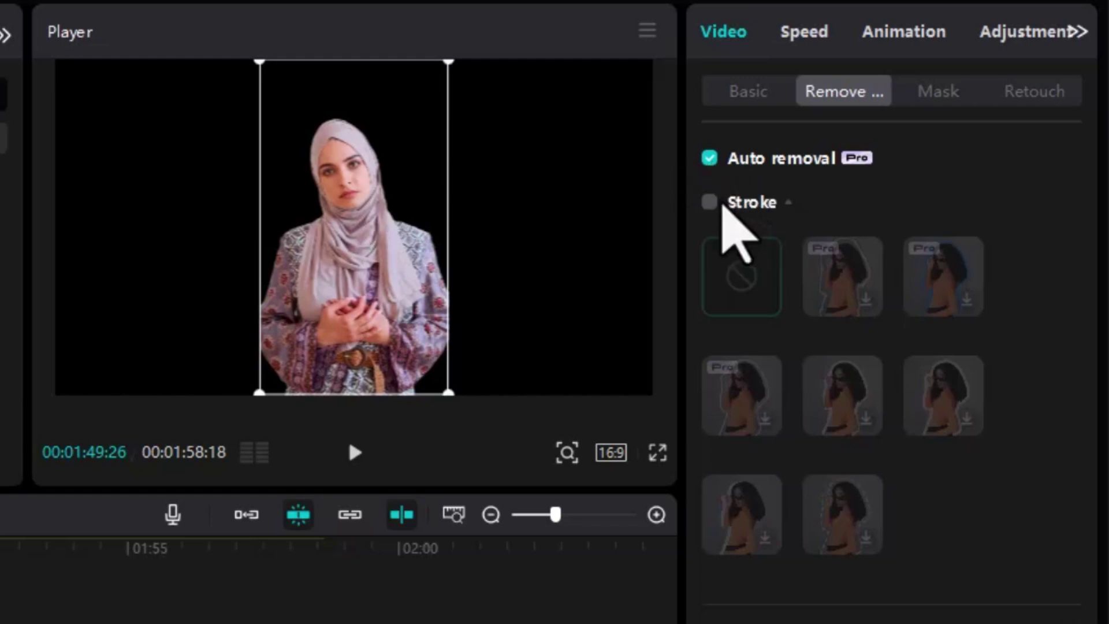
click(709, 202)
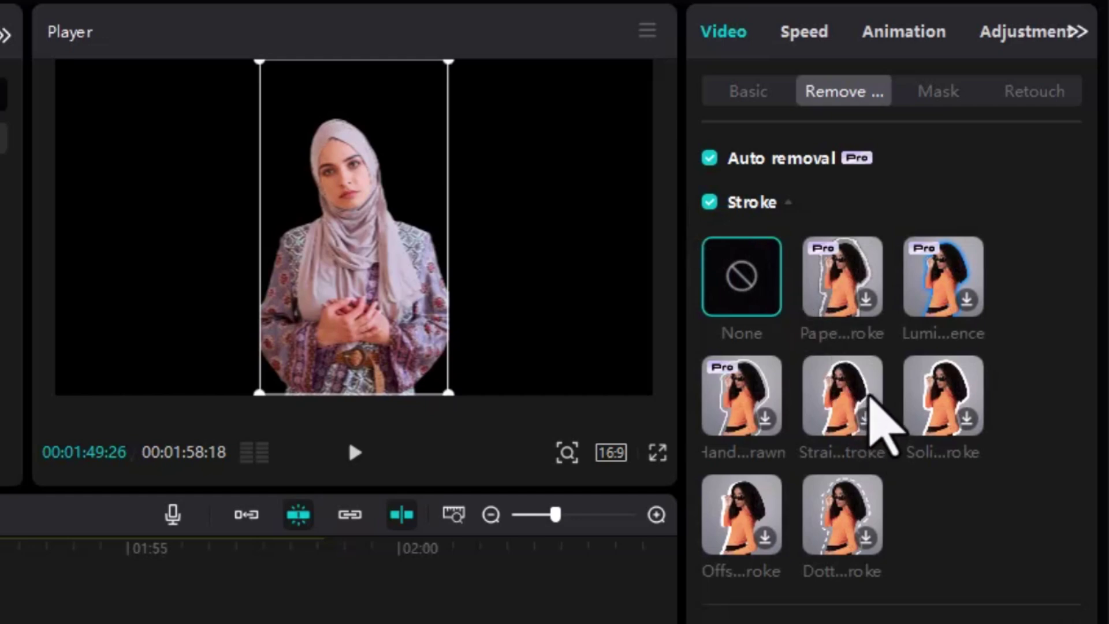
click(865, 302)
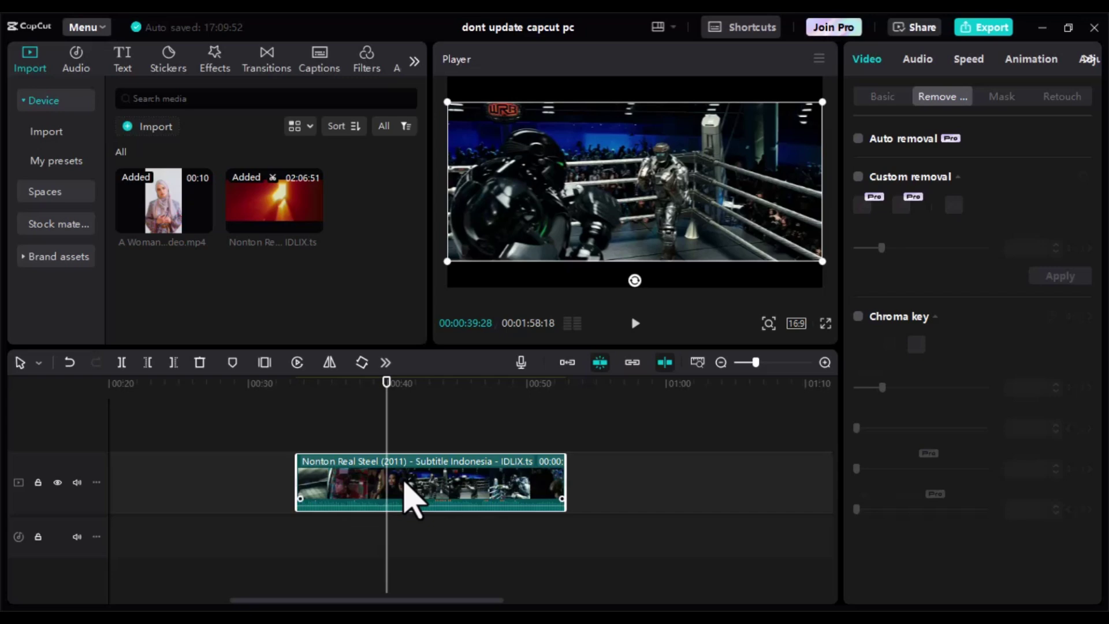
- Split the Real Steel clip into separate shots with Split scene and deselect the resulting segments
scroll(436, 496, up, 1)
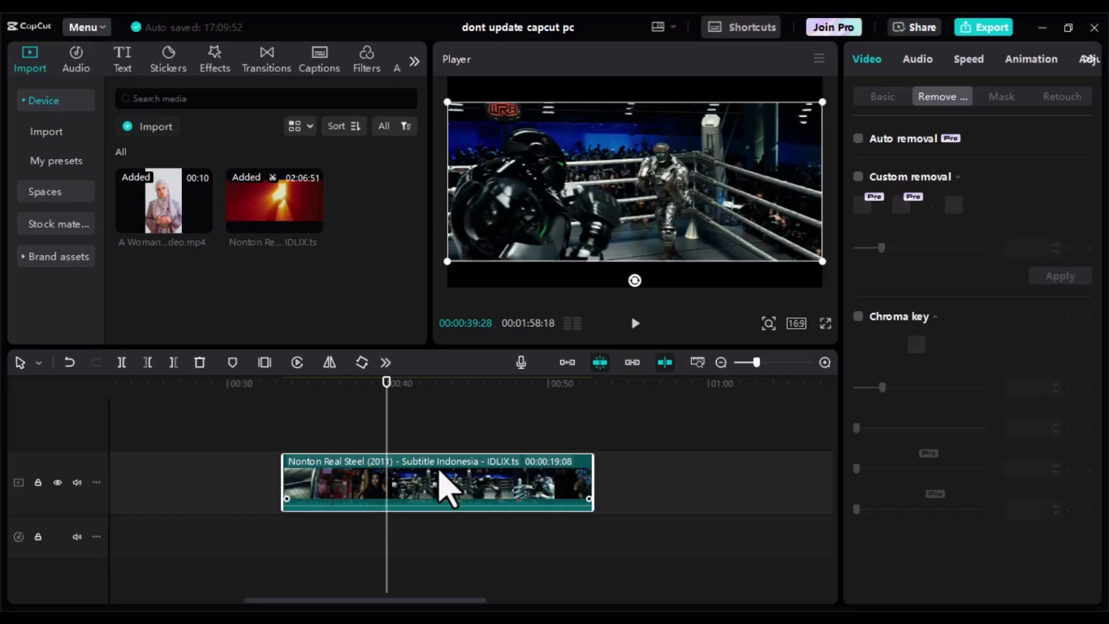
right_click(444, 490)
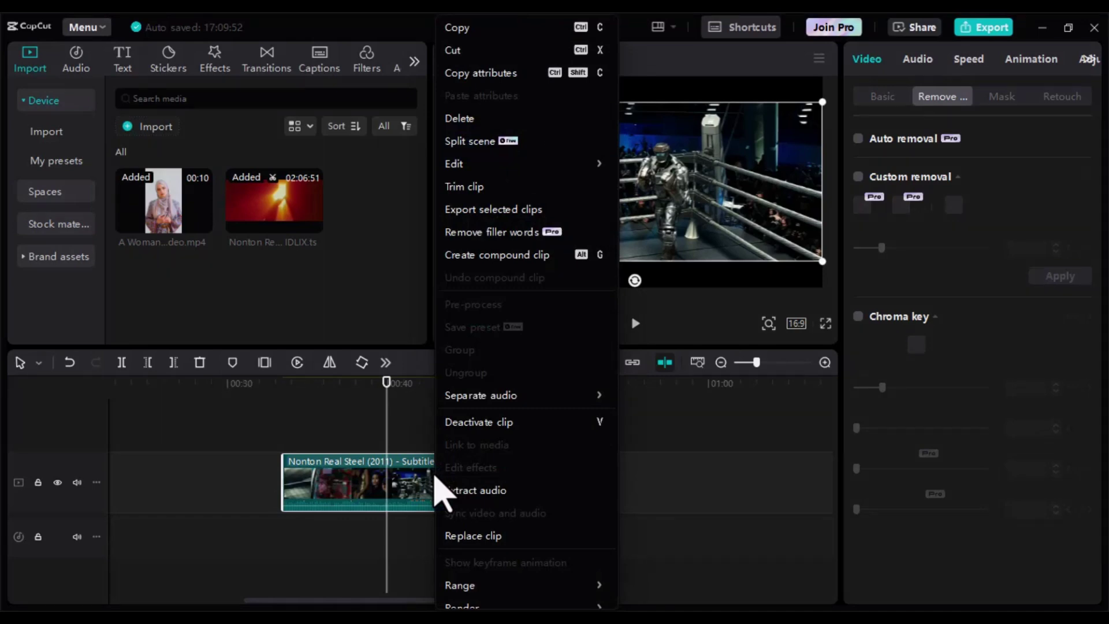
right_click(467, 491)
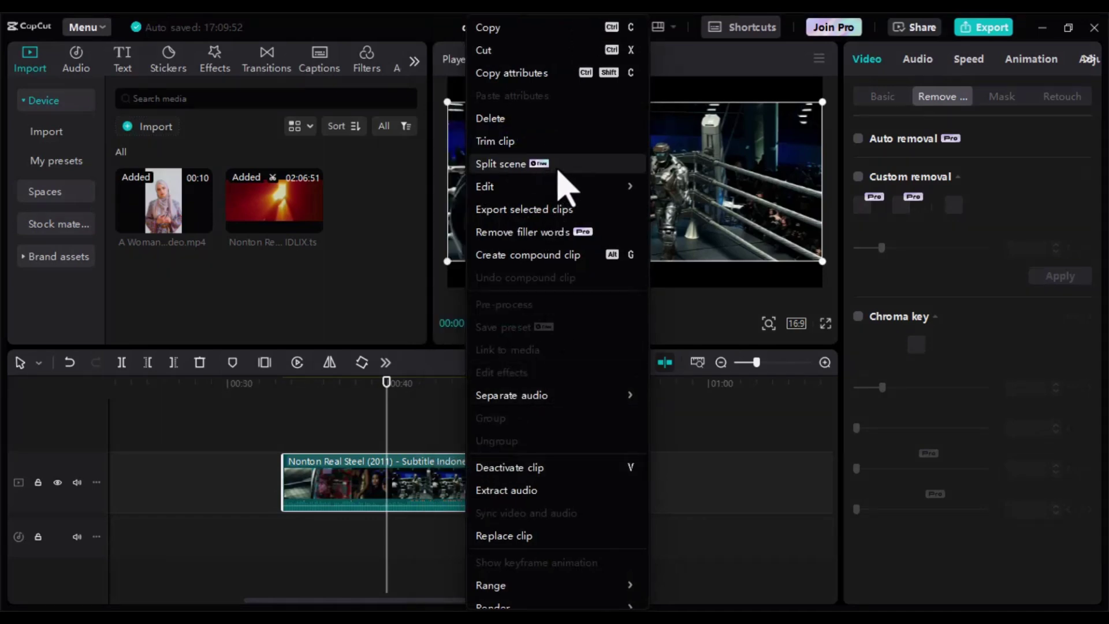
click(501, 164)
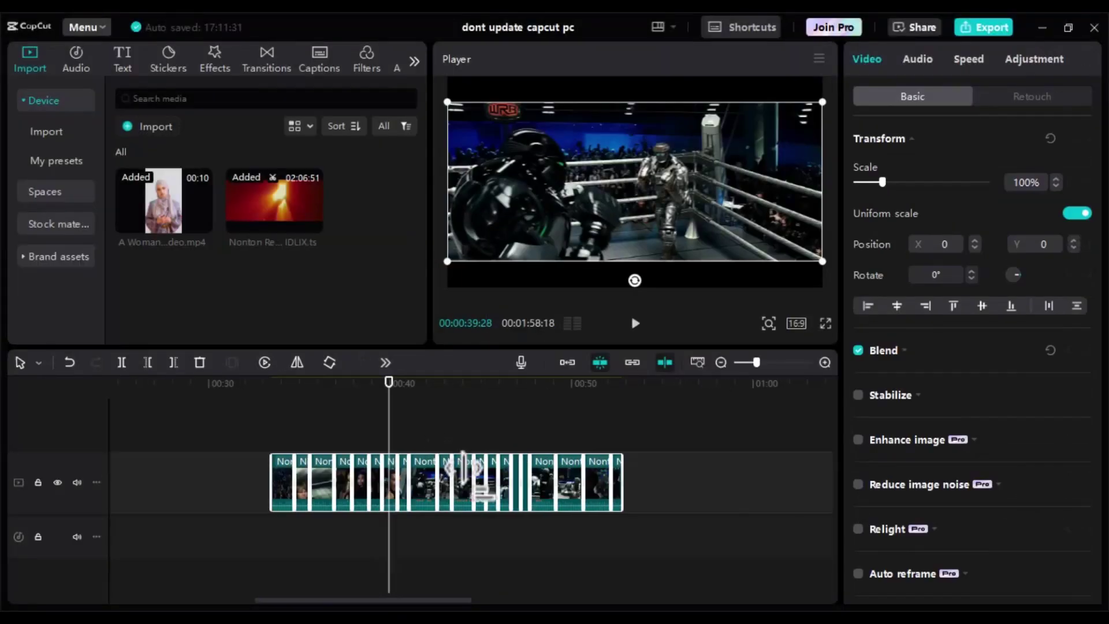
scroll(467, 466, up, 1)
scroll(467, 468, up, 3)
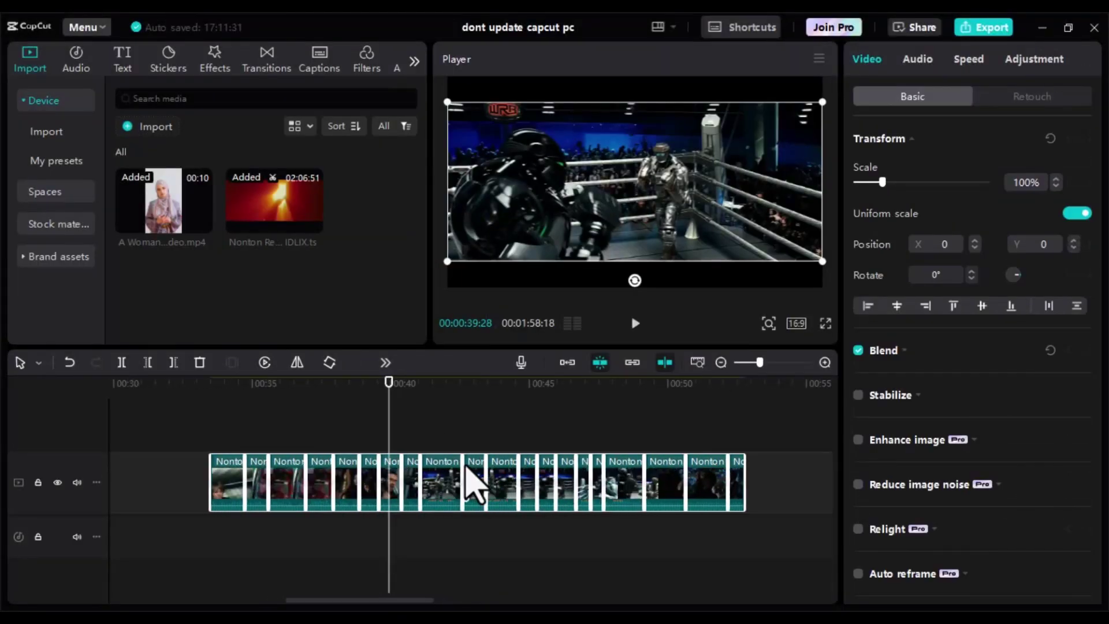
click(266, 434)
click(218, 388)
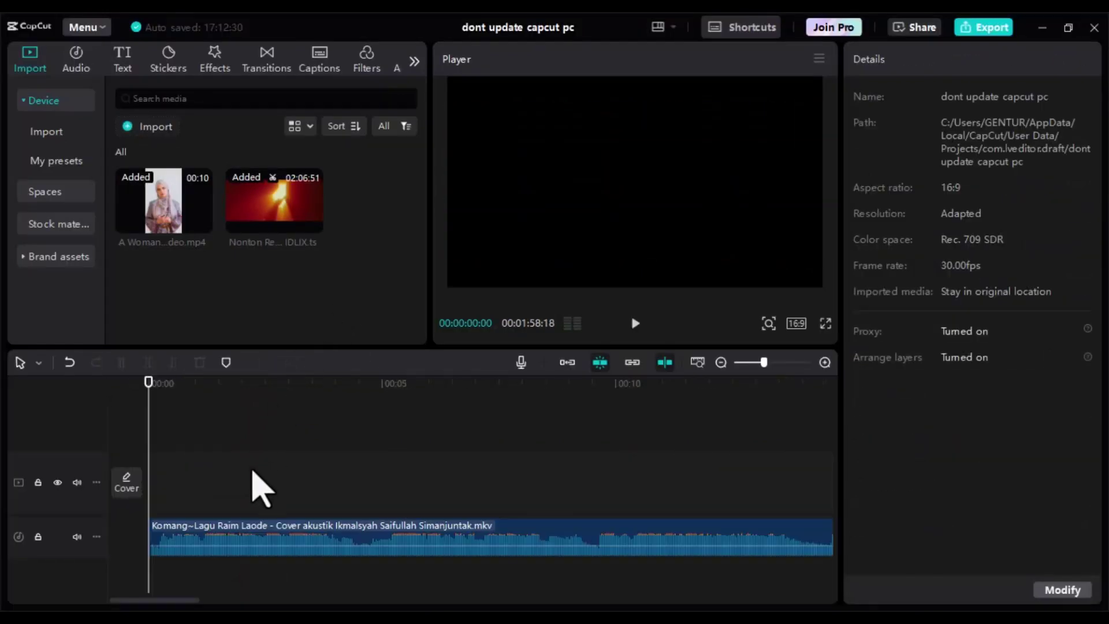
- Generate auto lyrics for the song on the audio track with Indonesian as the lyrics language
click(272, 391)
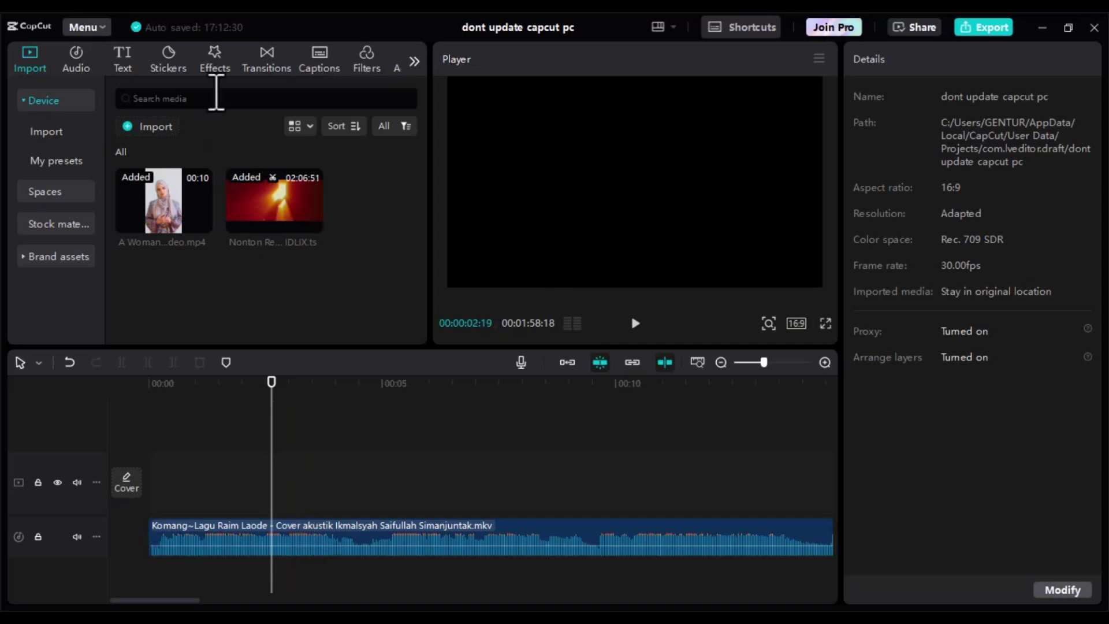
click(320, 57)
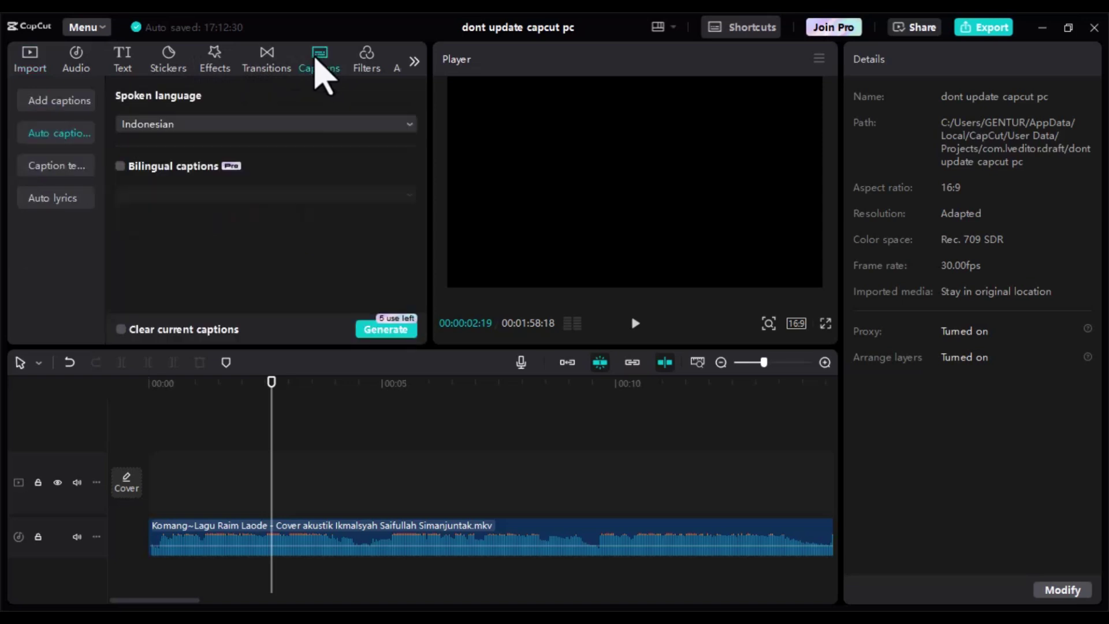
click(58, 199)
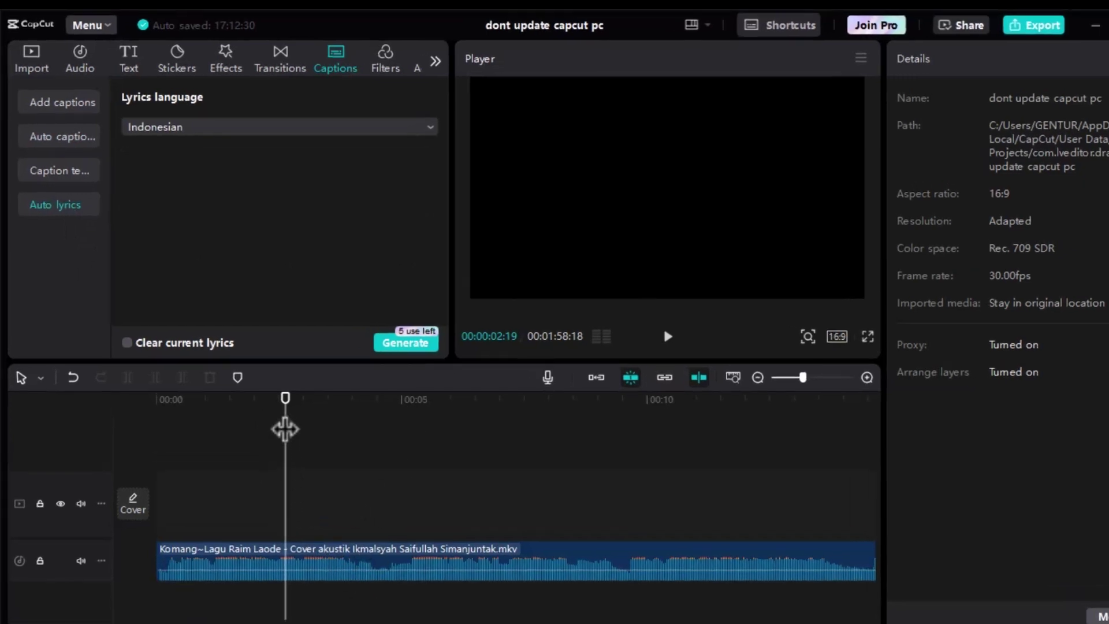
click(314, 138)
click(313, 139)
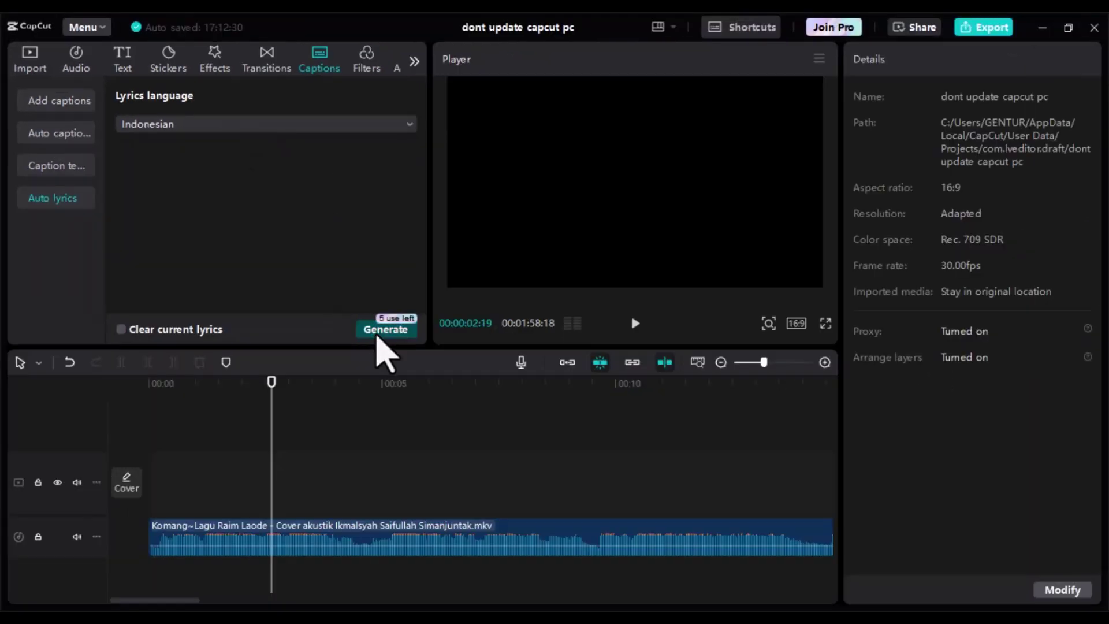
click(460, 389)
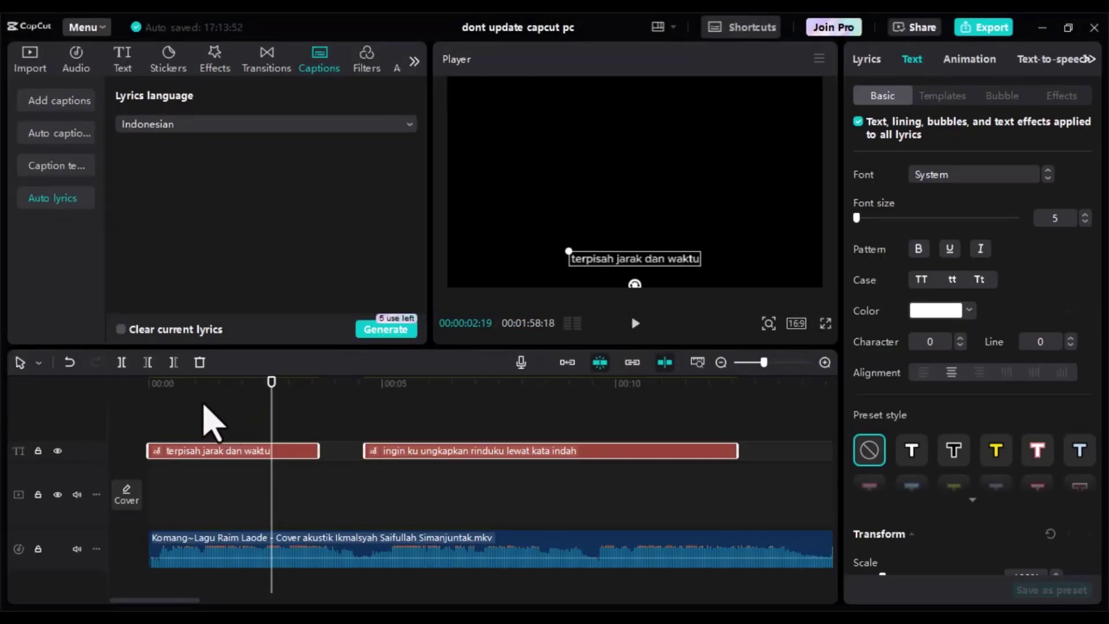
- Play the song from near its start in full screen to check the lyrics against the audio
drag(202, 404, 176, 390)
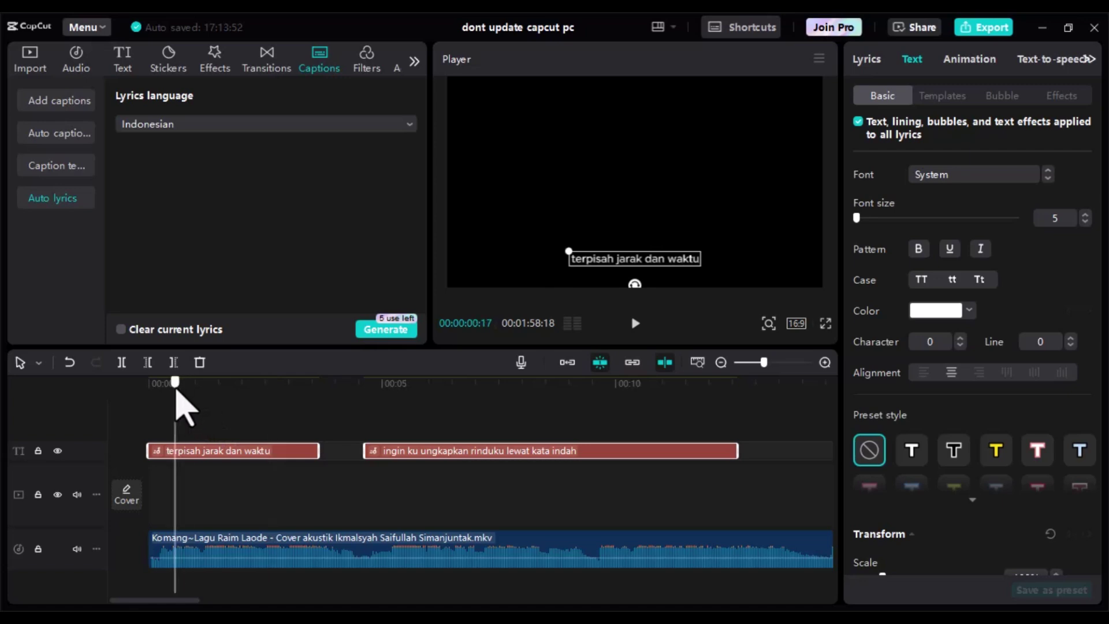
key(ctrl+shift+f)
key(space)
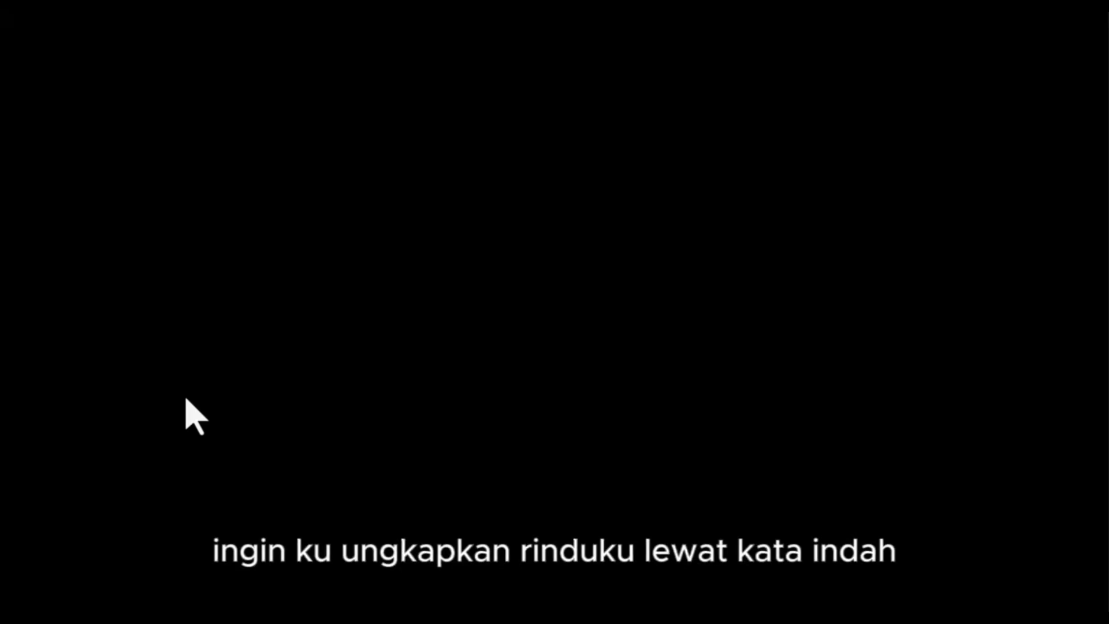
key(Escape)
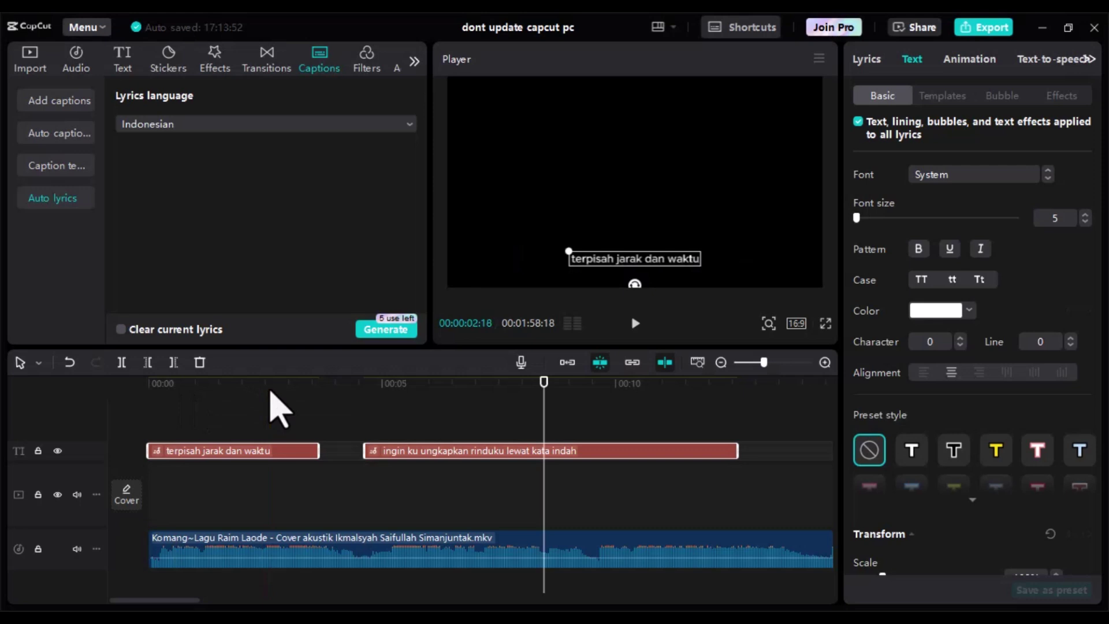
click(270, 393)
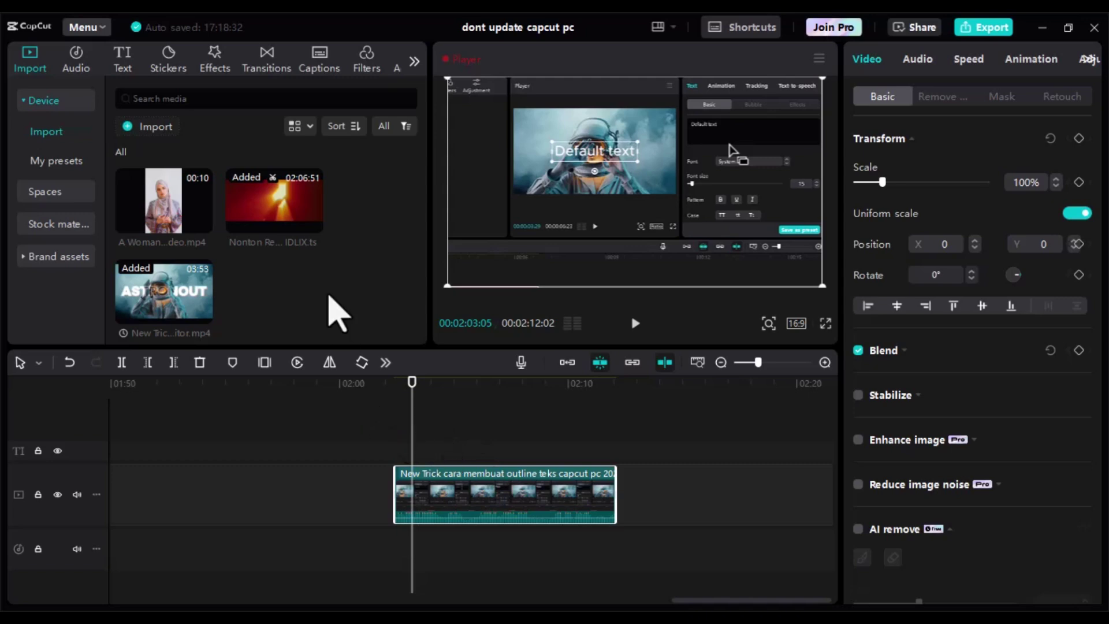
- Generate auto captions for the outline-text tutorial clip with the spoken language set to Indonesian
click(322, 58)
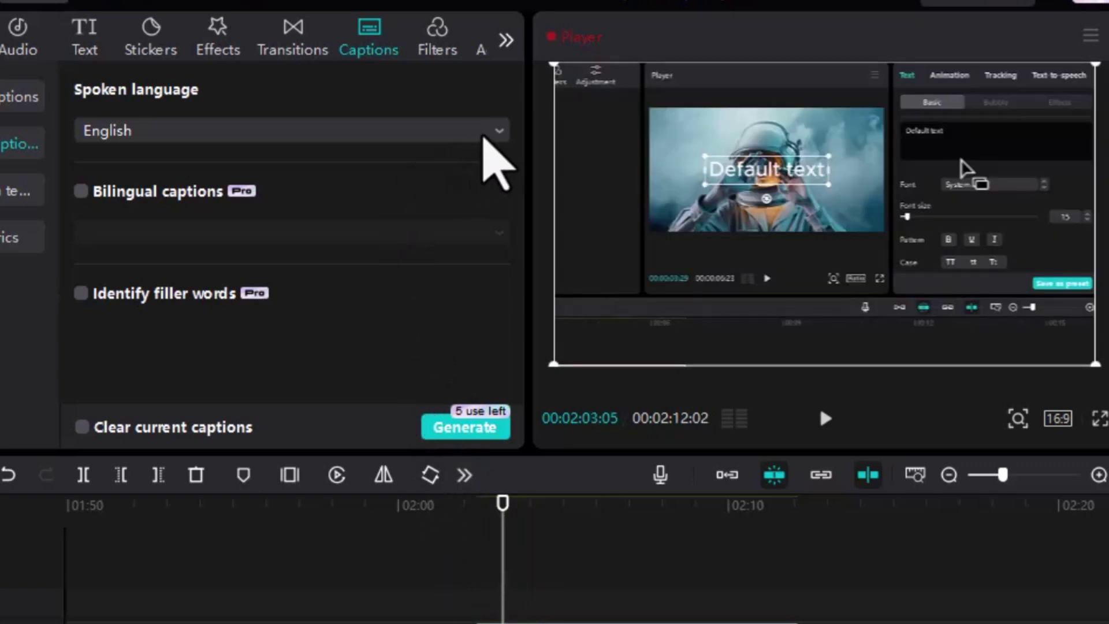
click(500, 144)
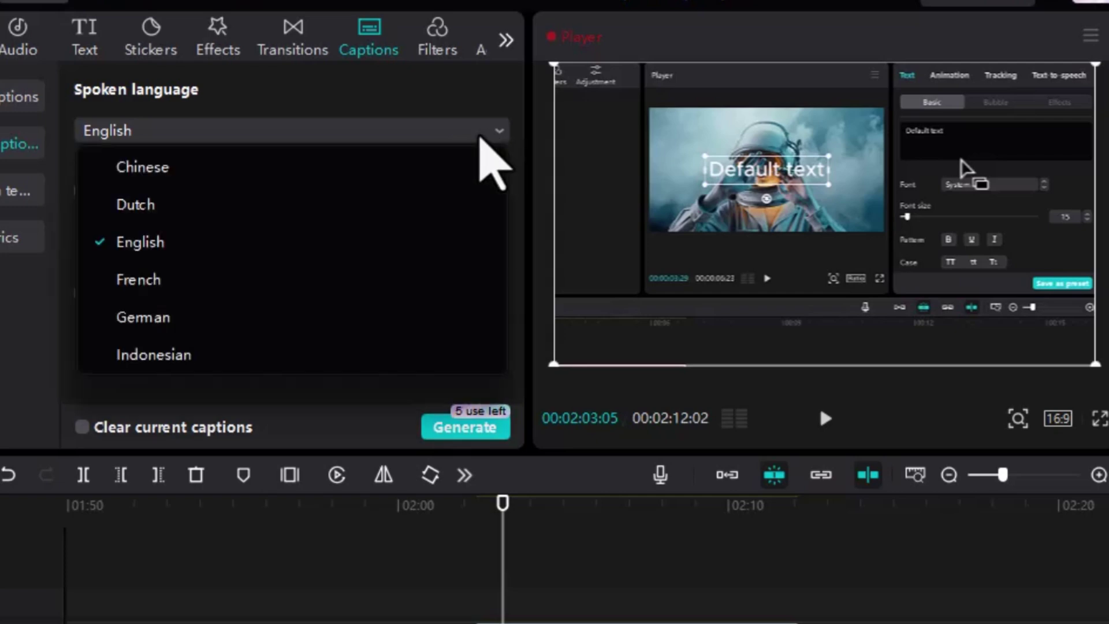
click(172, 361)
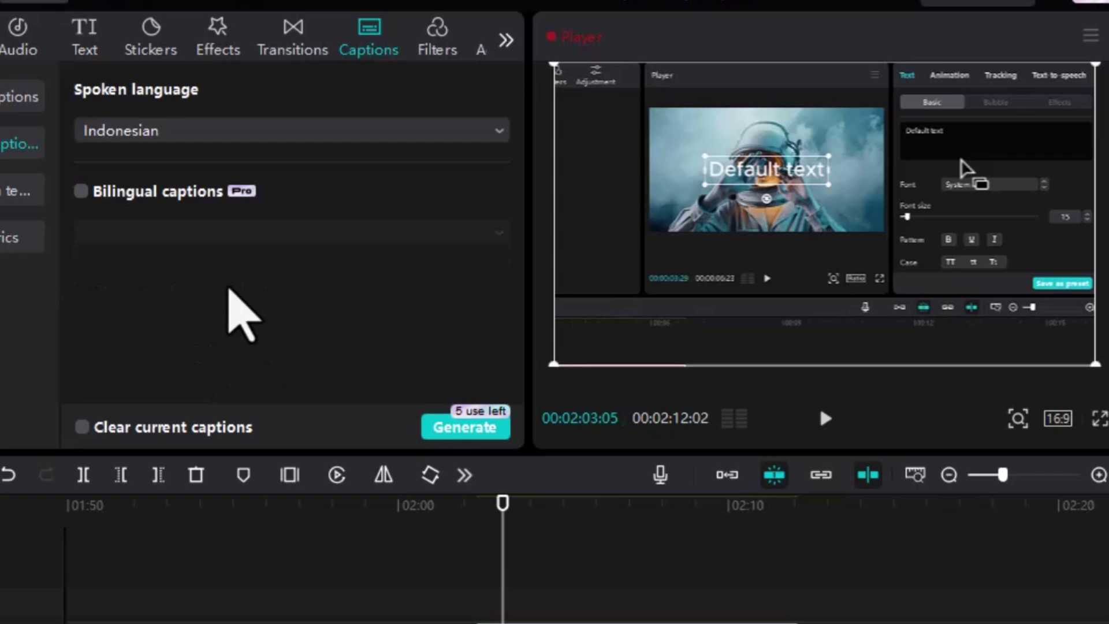
click(469, 435)
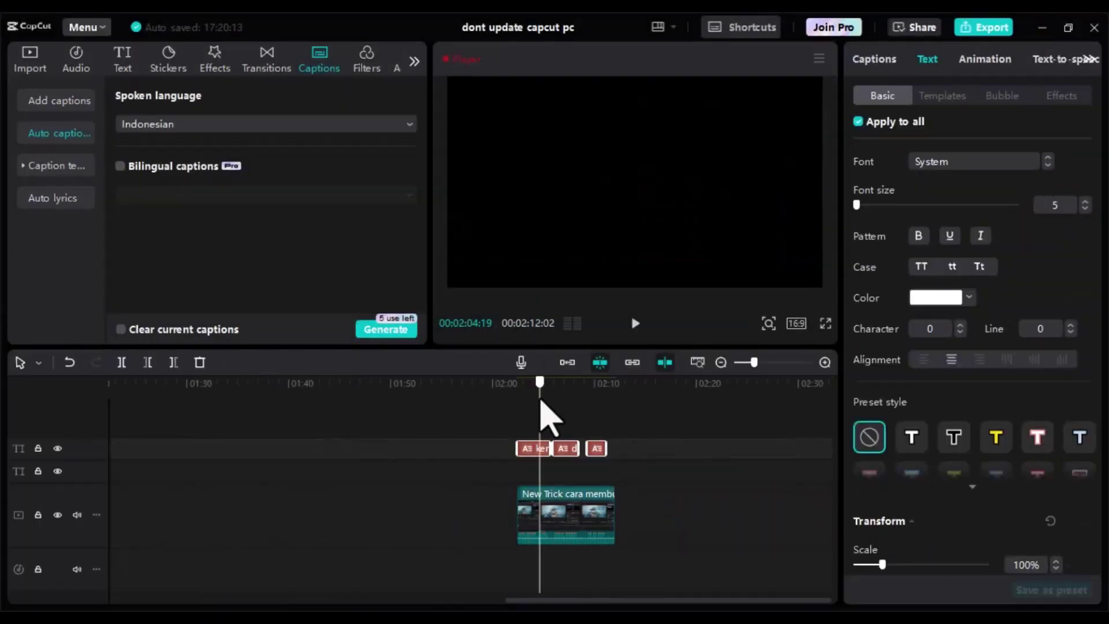
- Preview the captioned tutorial clip in full screen from the beginning of its first caption
scroll(638, 443, up, 4)
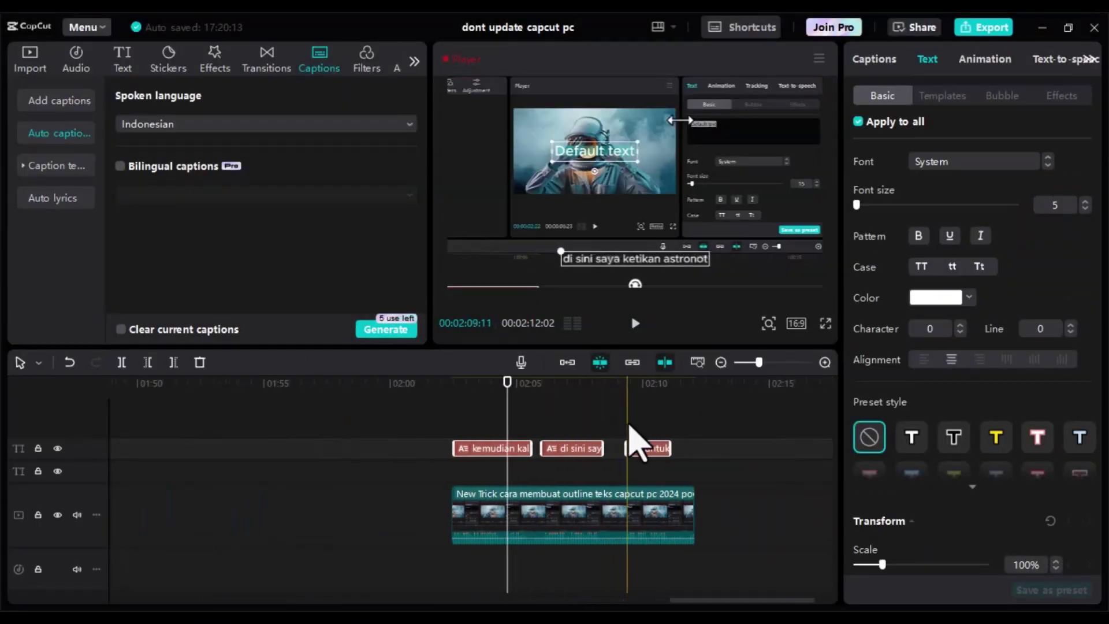
scroll(491, 428, up, 1)
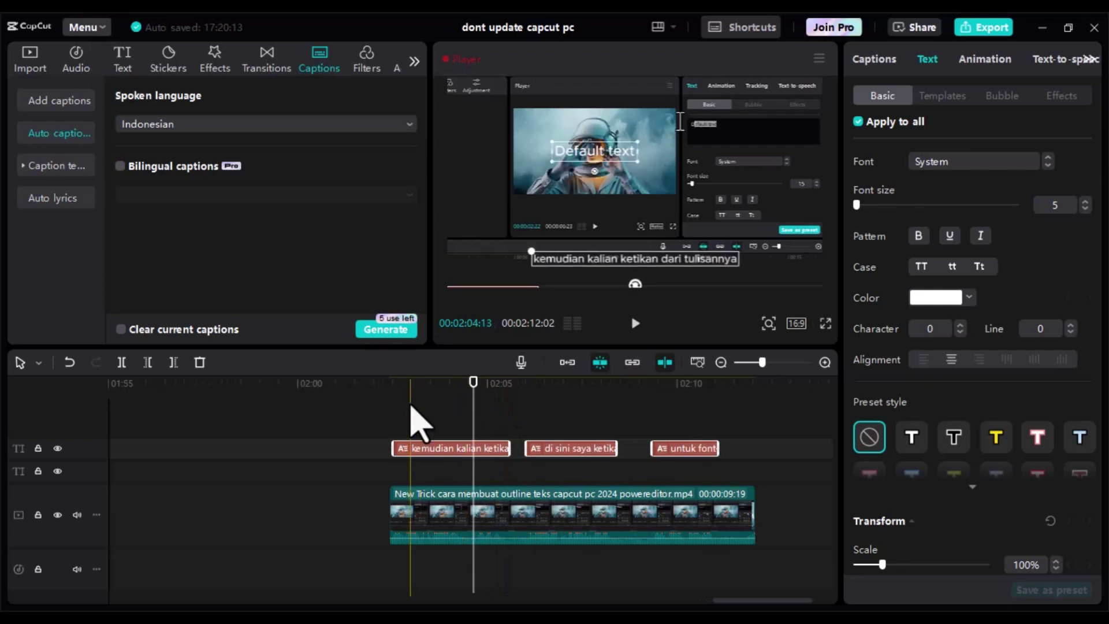
click(410, 412)
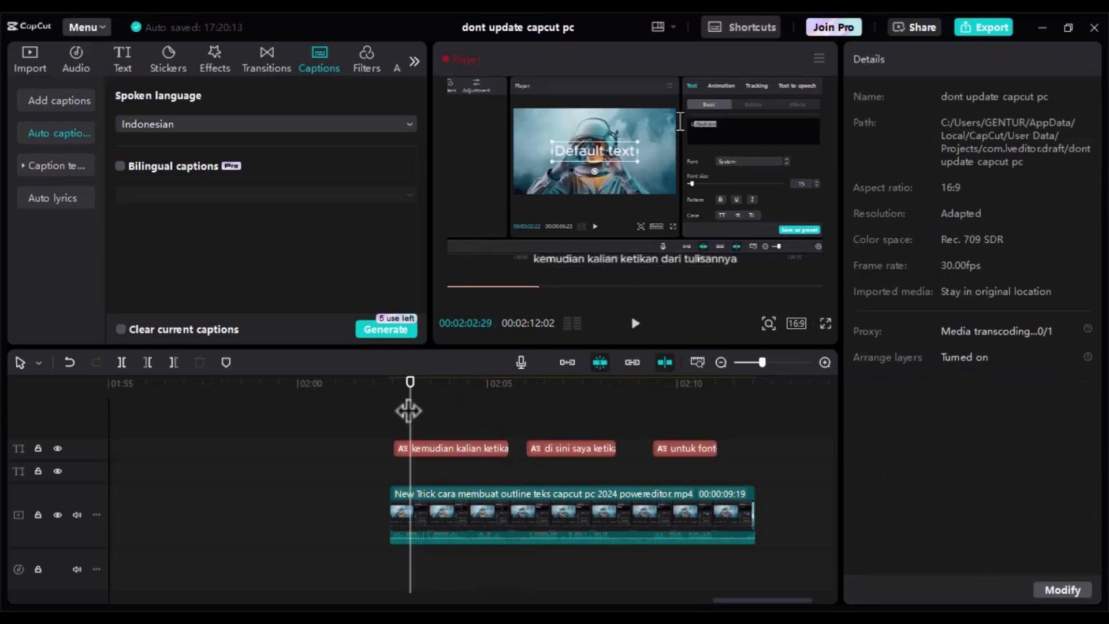
key(ctrl+shift+f)
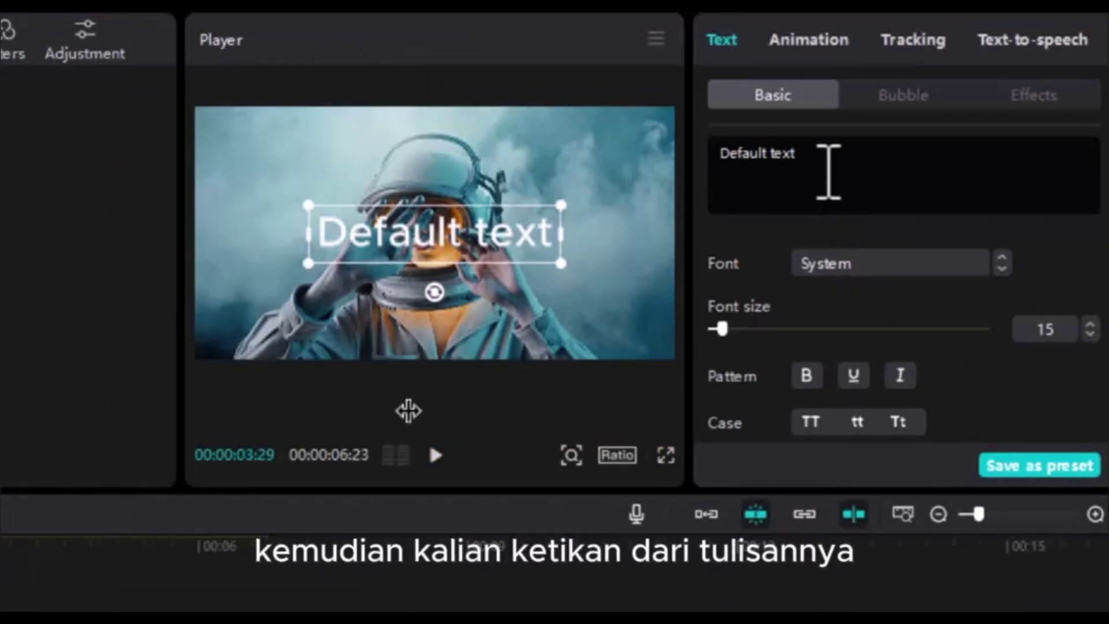
key(Escape)
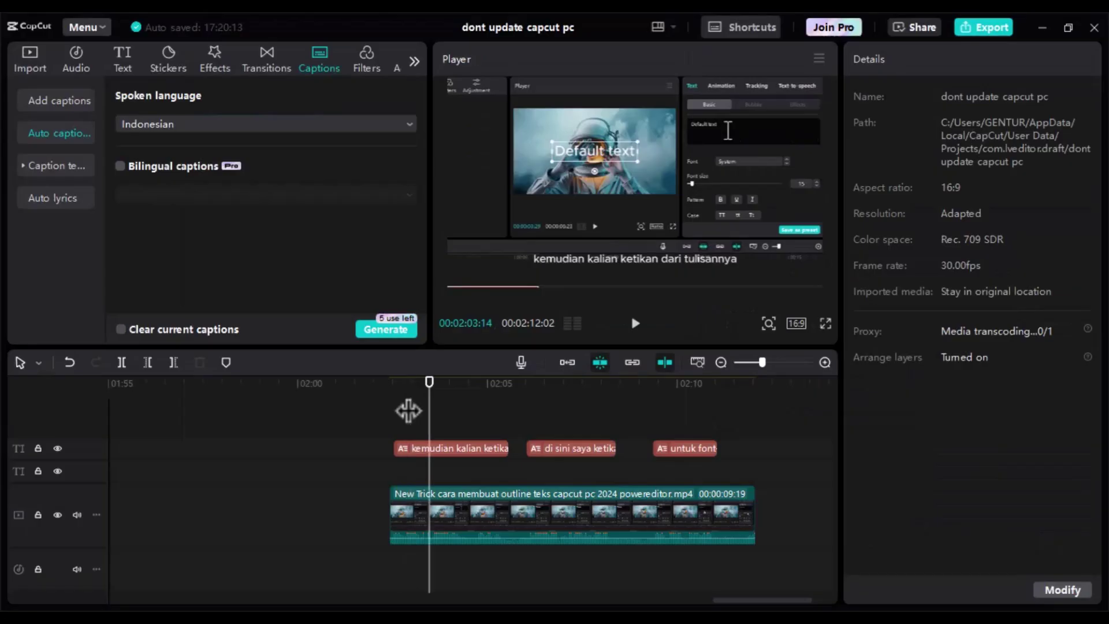